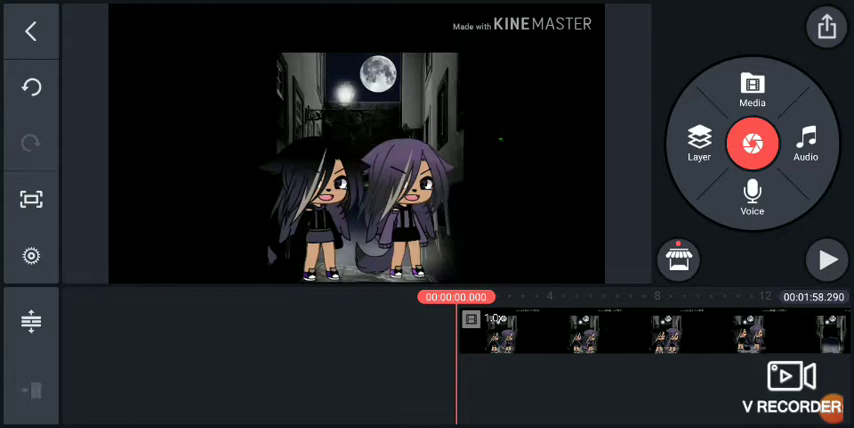
# - Preview the project from the start and turn the media volume up two steps
pyautogui.click(828, 260)
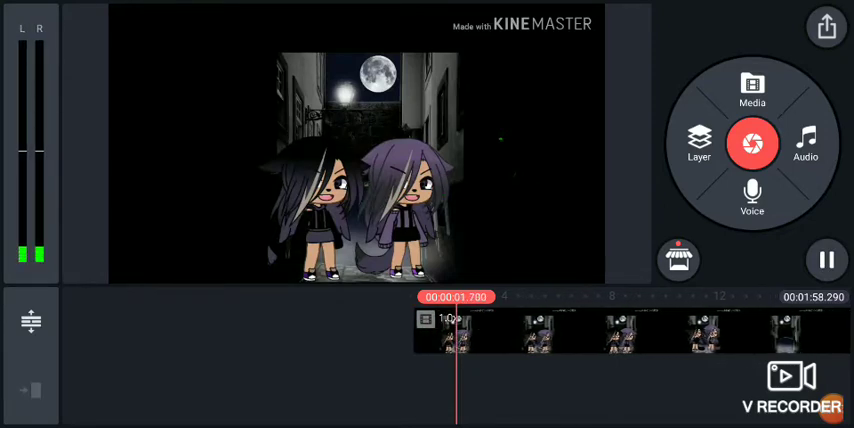
pyautogui.press('XF86AudioRaiseVolume')
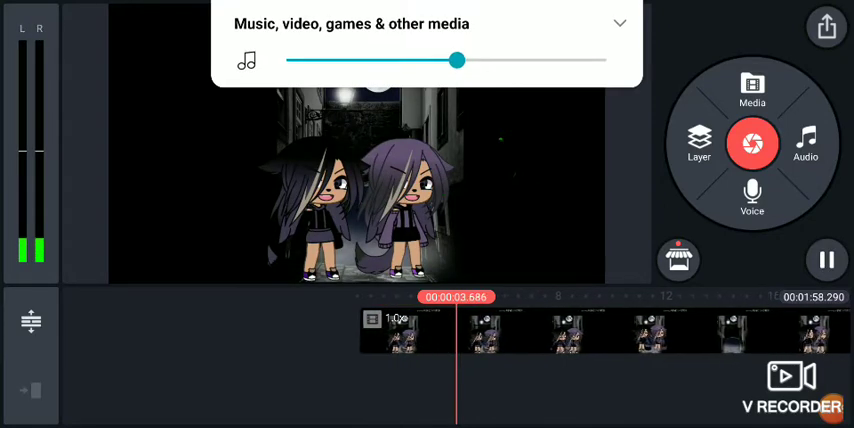
pyautogui.press('XF86AudioRaiseVolume')
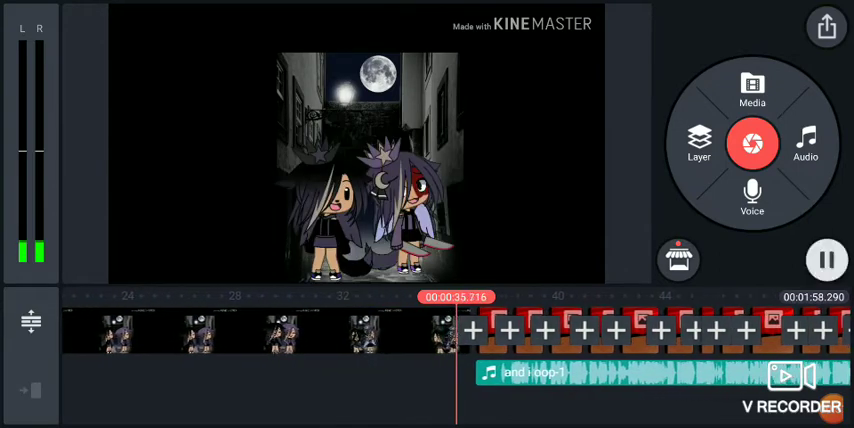
pyautogui.click(552, 174)
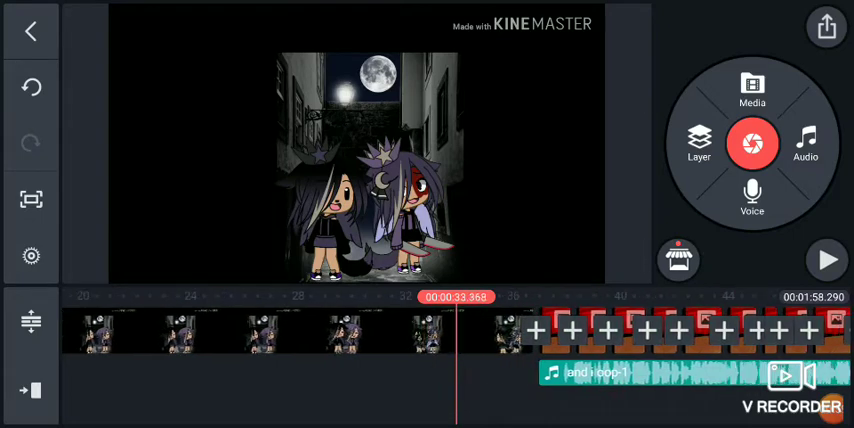
pyautogui.moveTo(520, 333); pyautogui.dragTo(440, 333)
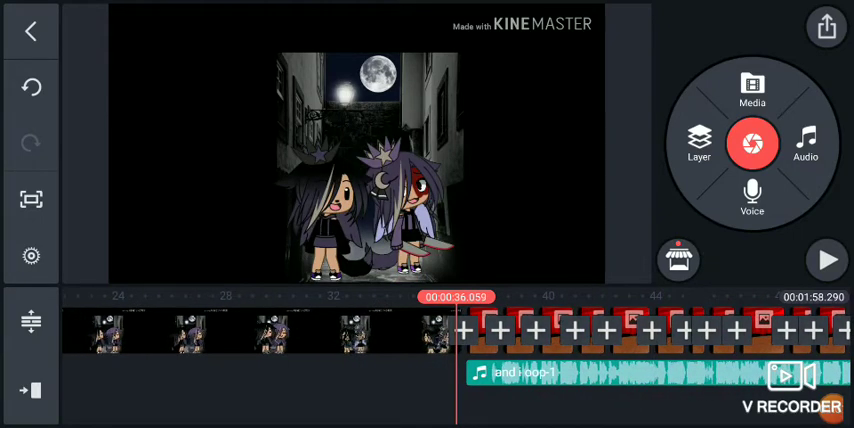
pyautogui.click(552, 173)
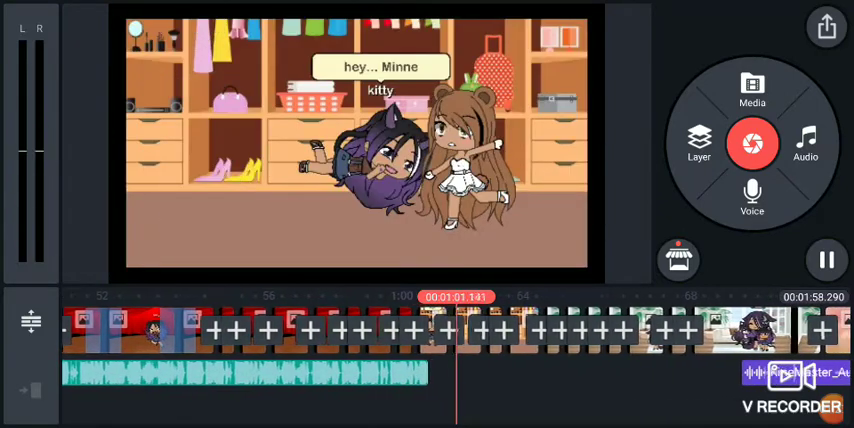
pyautogui.click(827, 260)
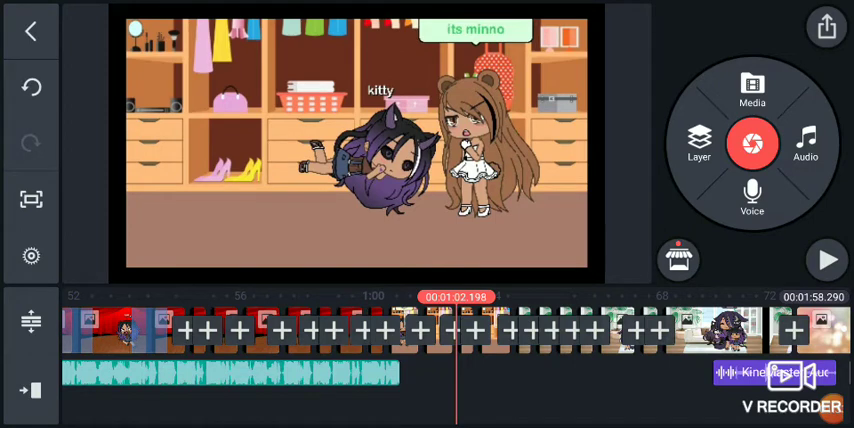
pyautogui.click(827, 260)
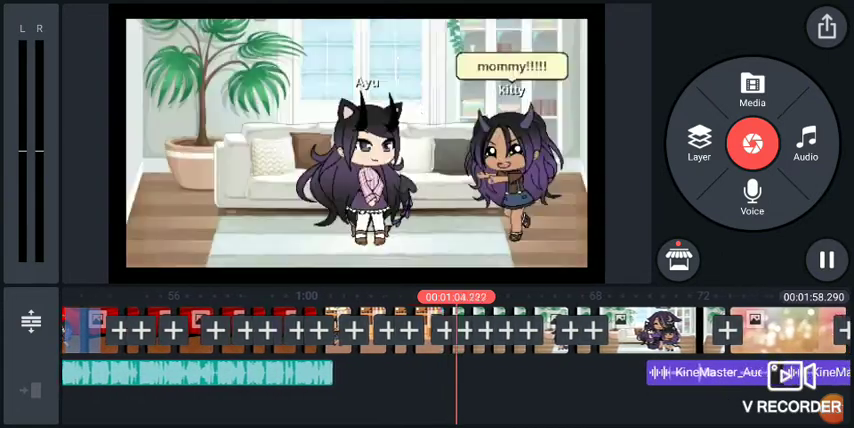
pyautogui.moveTo(300, 330); pyautogui.dragTo(420, 330)
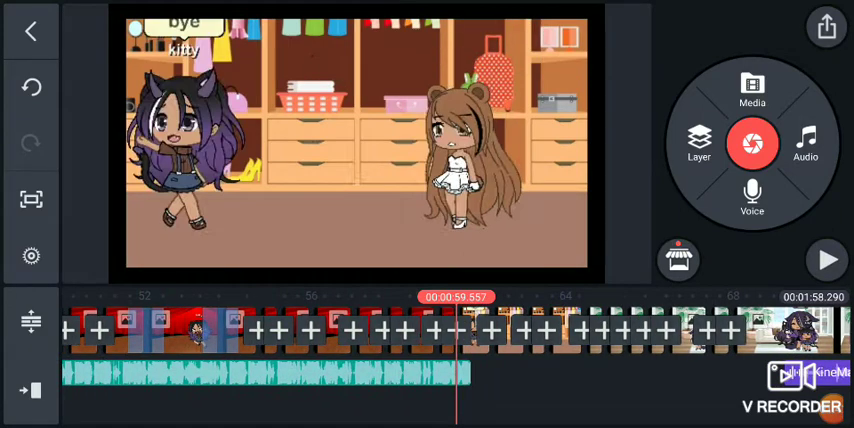
pyautogui.click(827, 260)
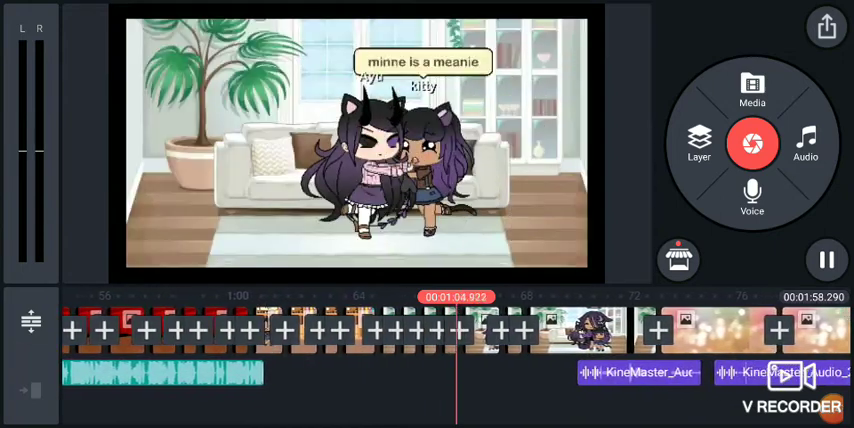
pyautogui.click(827, 260)
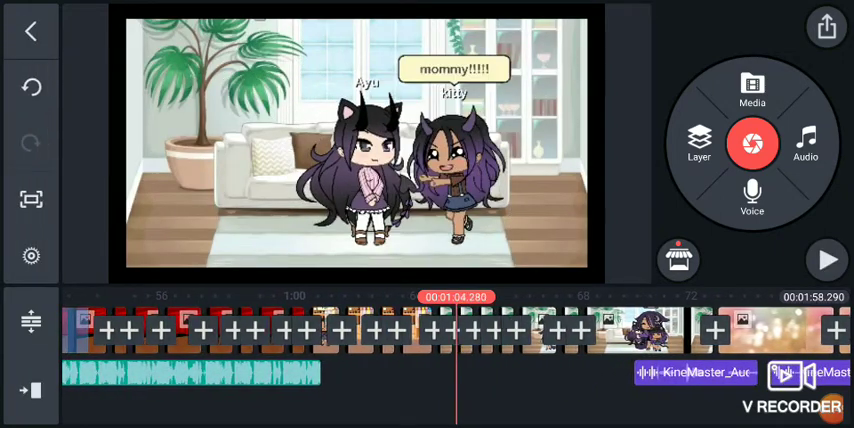
pyautogui.click(827, 260)
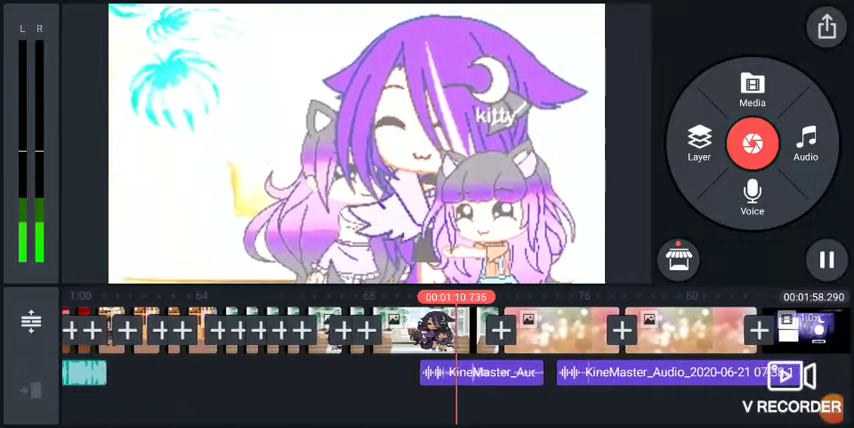
# - Trim the screenshot clip near 1:10 to about 4.37 s, making the project 1:57.672, then replay it
pyautogui.click(826, 261)
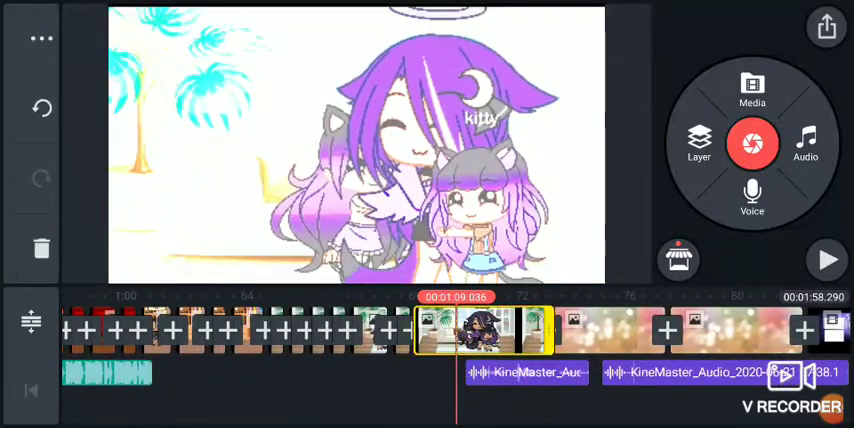
pyautogui.click(430, 330)
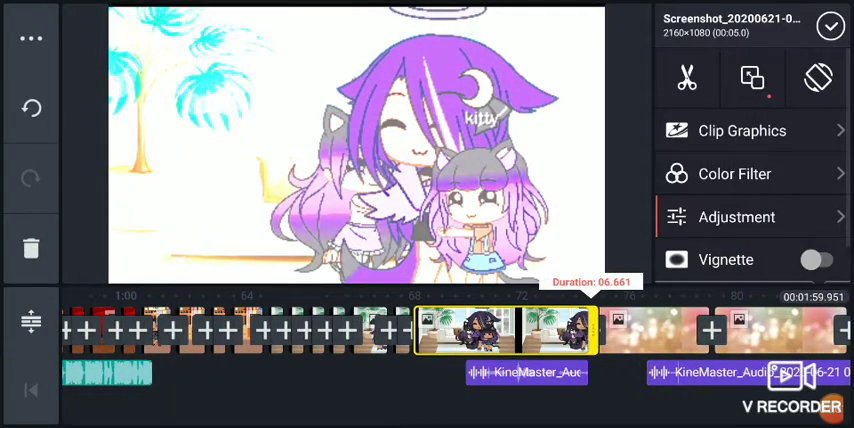
pyautogui.click(640, 330)
pyautogui.click(831, 26)
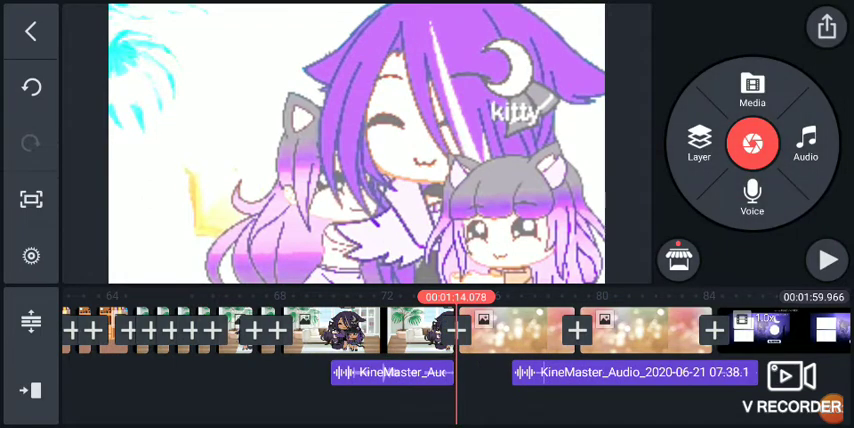
pyautogui.moveTo(400, 330); pyautogui.dragTo(450, 330)
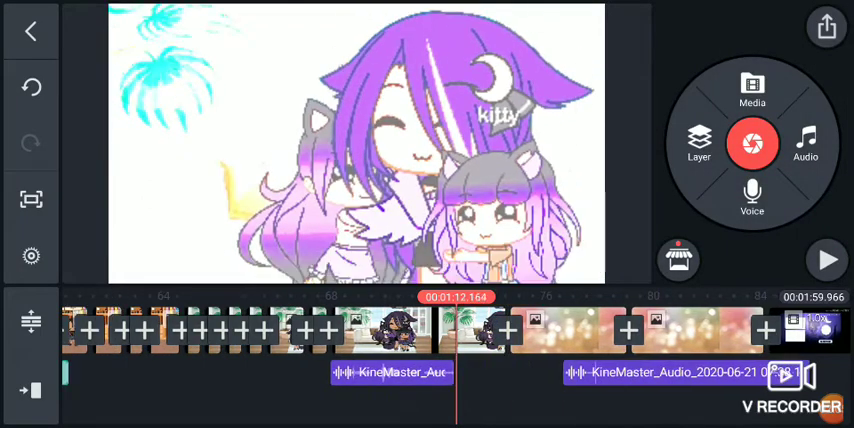
pyautogui.click(470, 330)
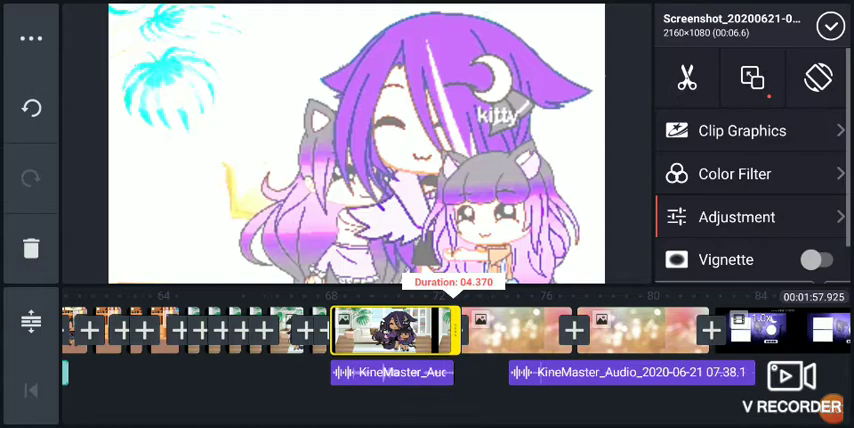
pyautogui.click(600, 330)
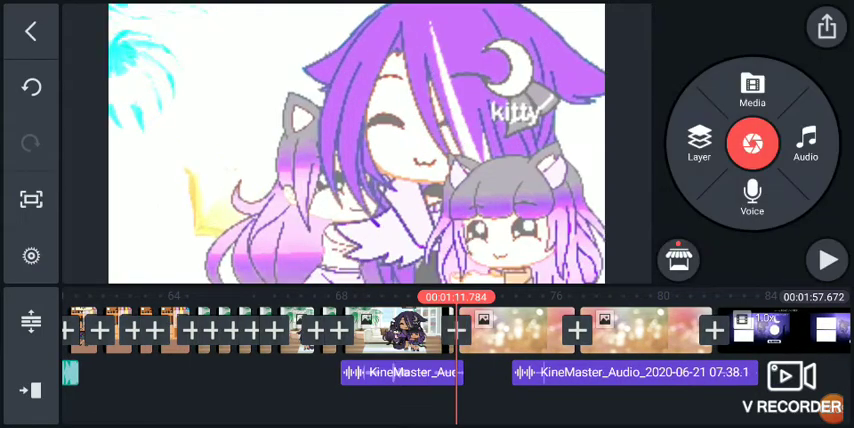
pyautogui.moveTo(300, 330); pyautogui.dragTo(450, 330)
pyautogui.click(827, 260)
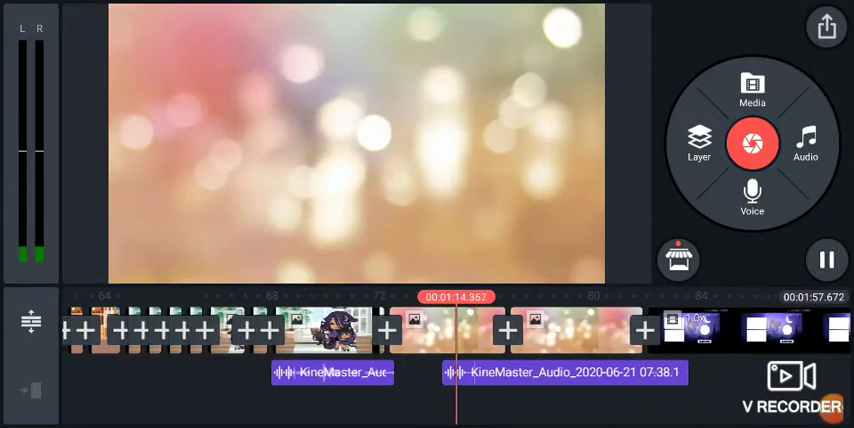
# - Move the long KineMaster_Audio clip to start after the short clip, then replay from about 1:08
pyautogui.click(827, 261)
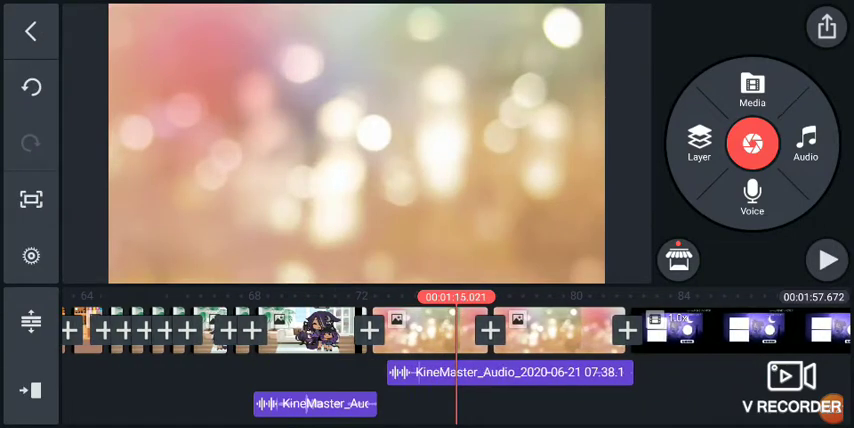
pyautogui.moveTo(540, 372); pyautogui.dragTo(495, 403)
pyautogui.moveTo(300, 330); pyautogui.dragTo(420, 330)
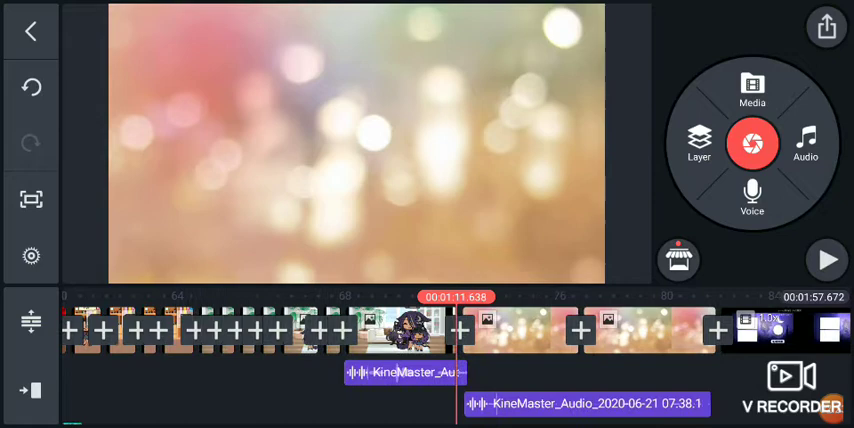
pyautogui.click(827, 261)
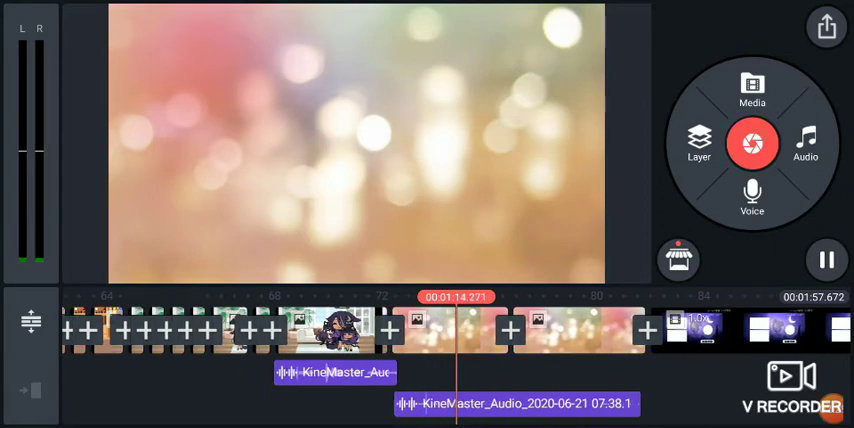
# - Raise the volume to maximum and replay the moved audio from about 1:11
pyautogui.press('XF86AudioLowerVolume')
pyautogui.press('XF86AudioRaiseVolume')
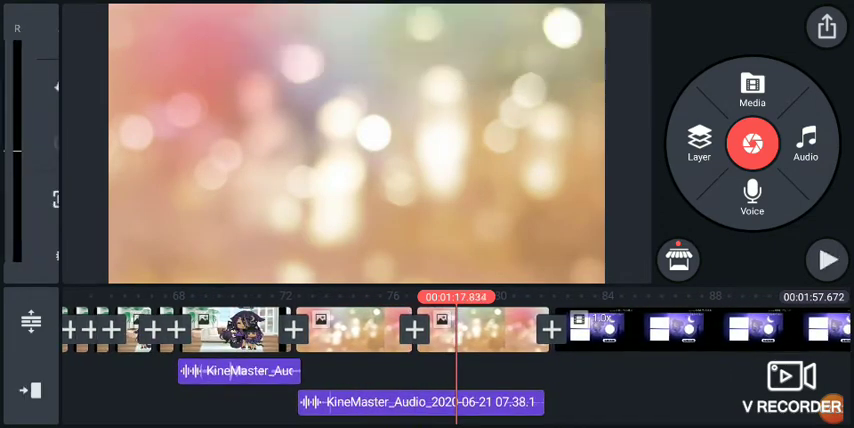
pyautogui.moveTo(300, 328); pyautogui.dragTo(455, 328)
pyautogui.click(827, 260)
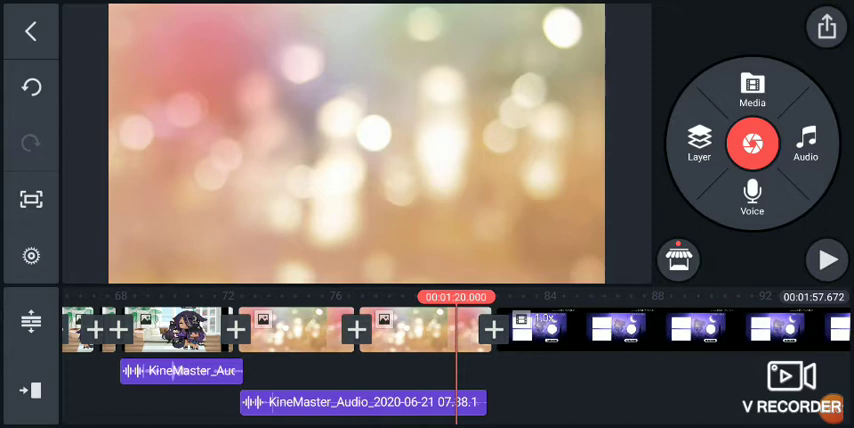
# - Play through to the subscribe end screen at 1:57, pausing once, then rewind to 00:00:00
pyautogui.click(828, 260)
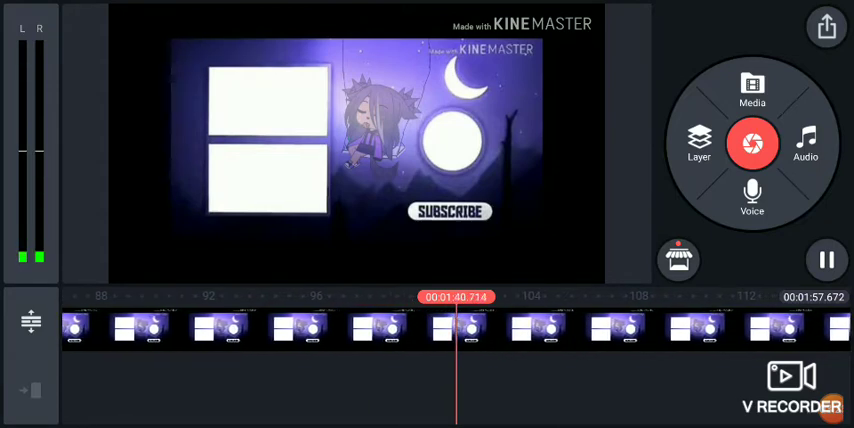
pyautogui.click(827, 261)
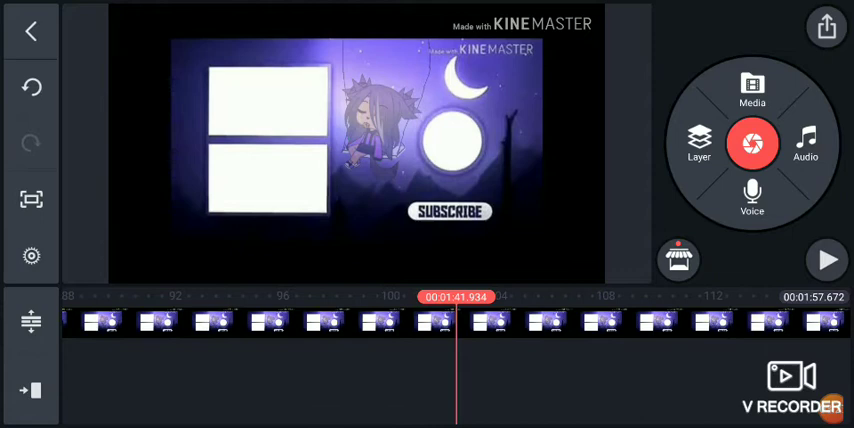
pyautogui.click(827, 261)
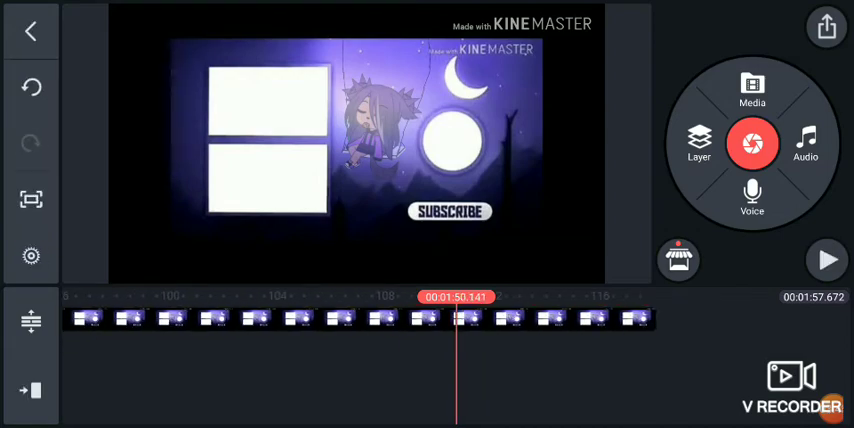
pyautogui.moveTo(200, 320); pyautogui.dragTo(600, 320)
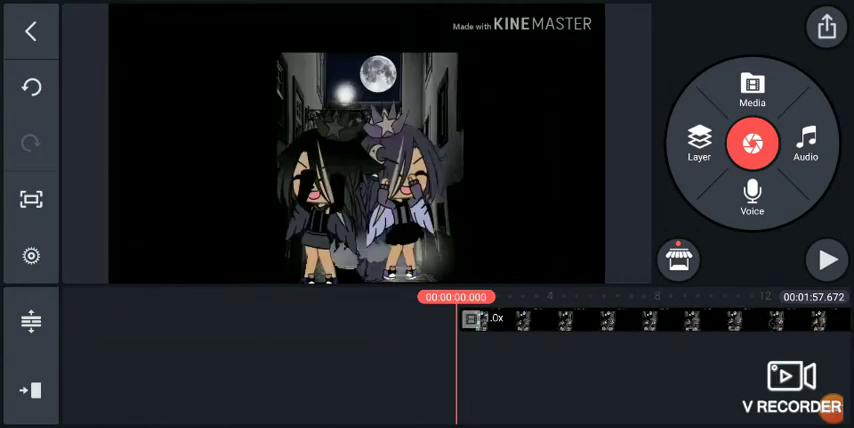
# - Scroll along the timeline to review the later clips
pyautogui.moveTo(650, 330); pyautogui.dragTo(150, 330)
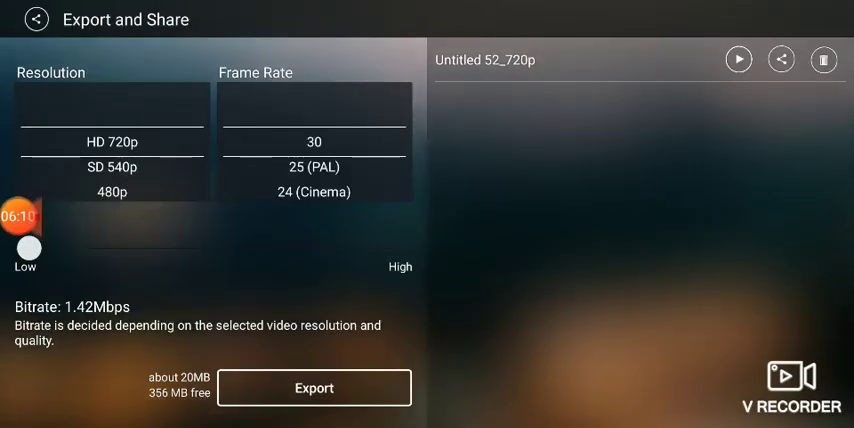
# - Open the share options for the exported Untitled 52_720p video, then dismiss them
pyautogui.click(781, 59)
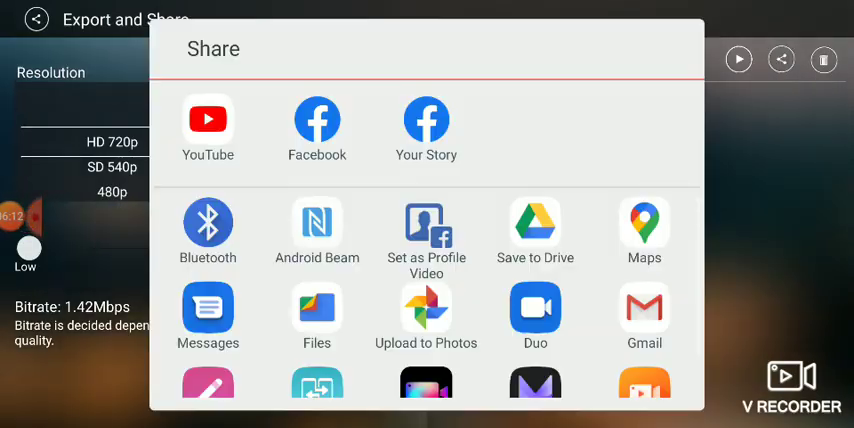
pyautogui.press('Escape')
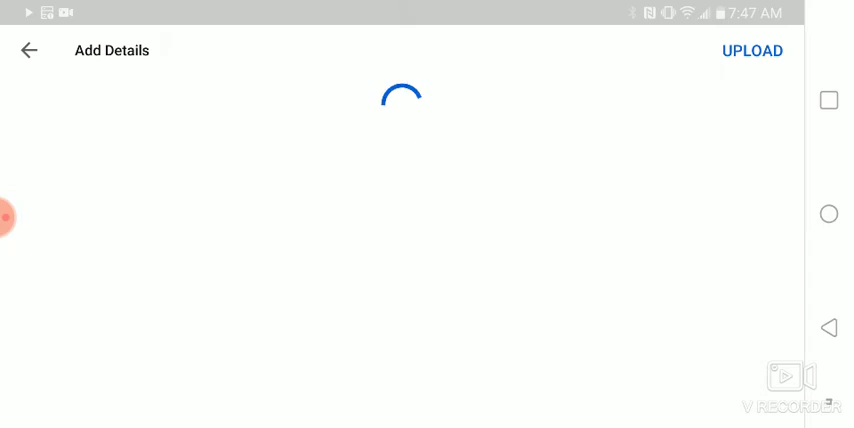
pyautogui.scroll(-3, 402, 250)
pyautogui.scroll(-2, 402, 250)
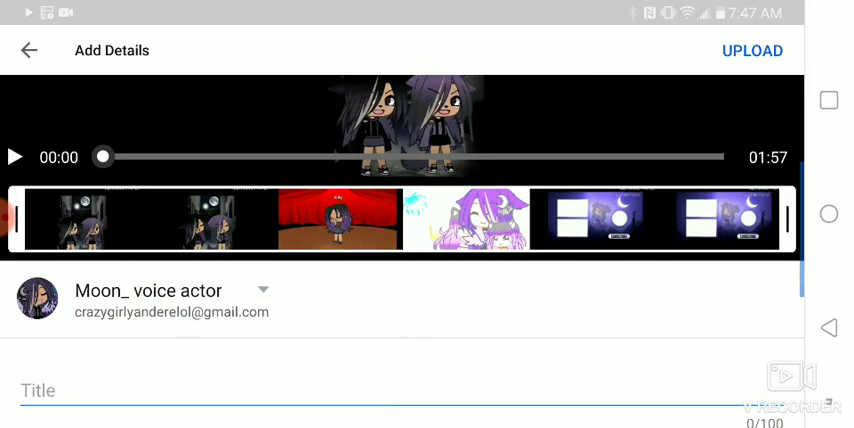
pyautogui.scroll(-3, 402, 250)
pyautogui.scroll(3, 402, 250)
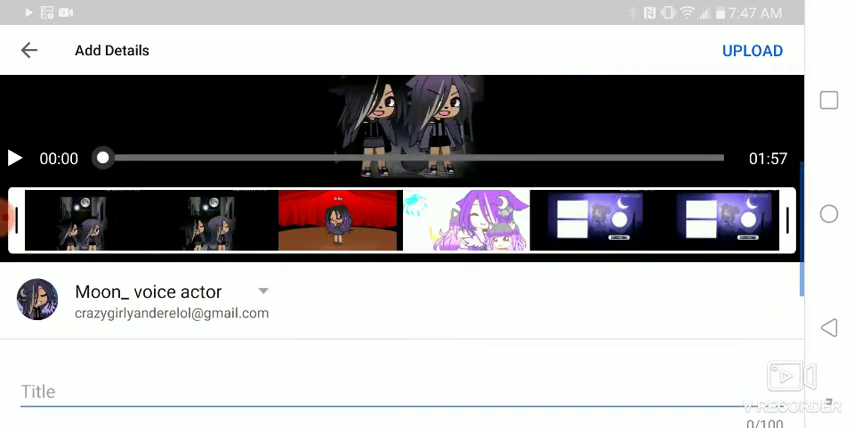
pyautogui.scroll(-2, 402, 250)
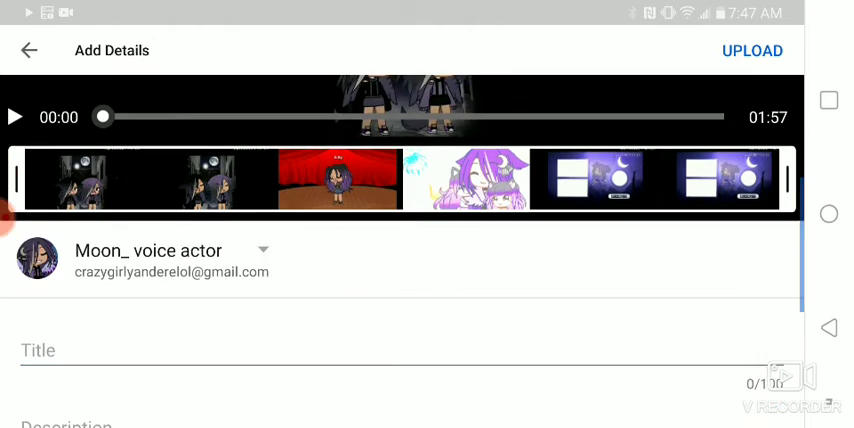
pyautogui.scroll(-3, 402, 250)
pyautogui.scroll(4, 402, 250)
pyautogui.scroll(-5, 402, 250)
pyautogui.scroll(5, 402, 250)
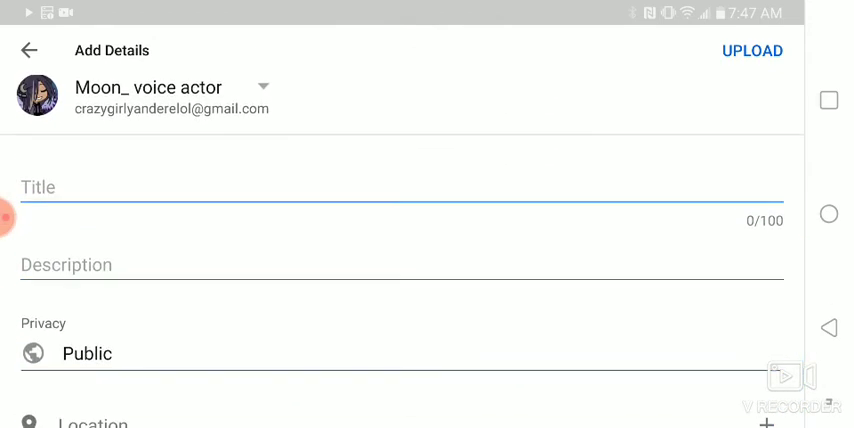
# - Enter the episode 1 title 'Secretly a celebrity in disguise episode 1 very very very very very very short' and a description
pyautogui.click(402, 187)
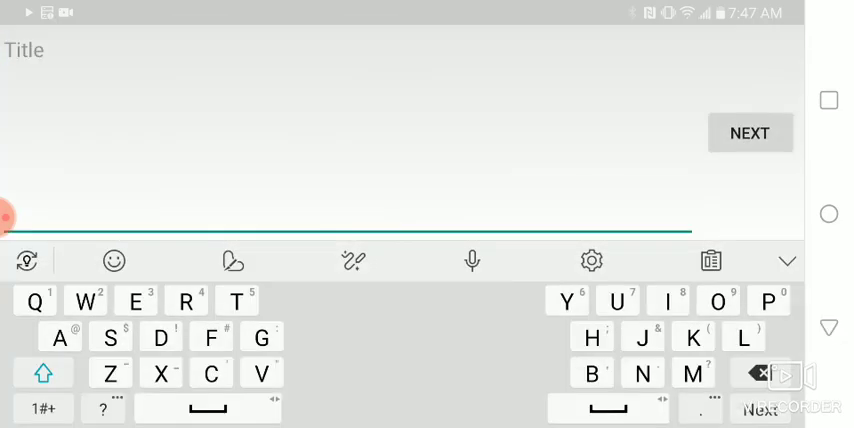
pyautogui.click(43, 408)
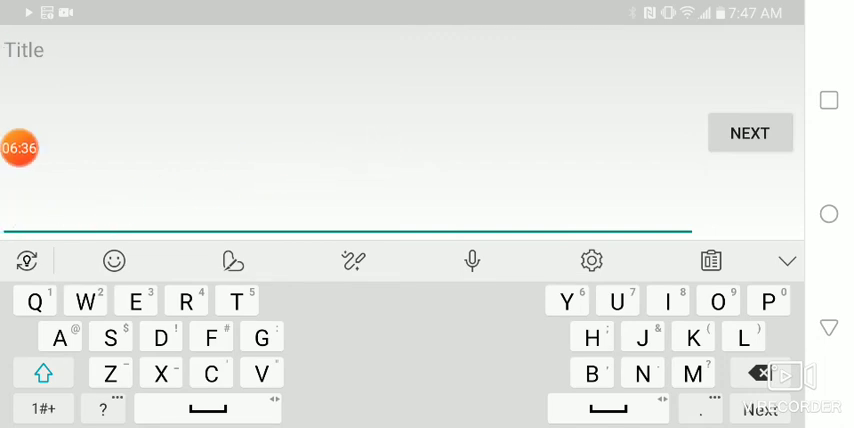
pyautogui.click(19, 148)
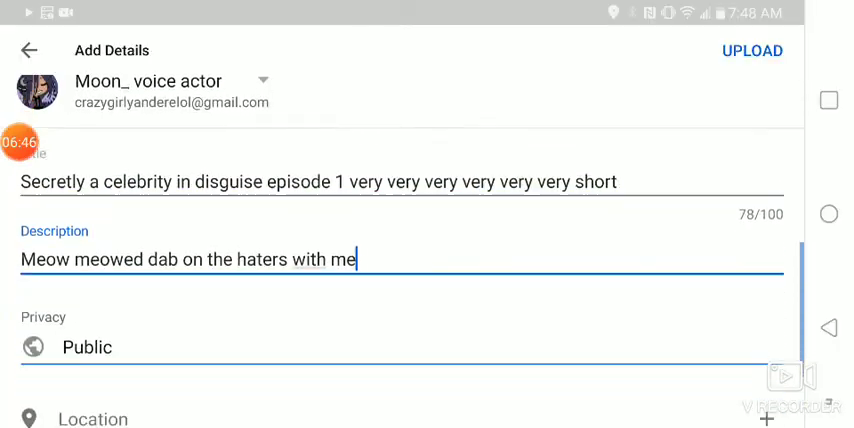
pyautogui.scroll(-2, 400, 300)
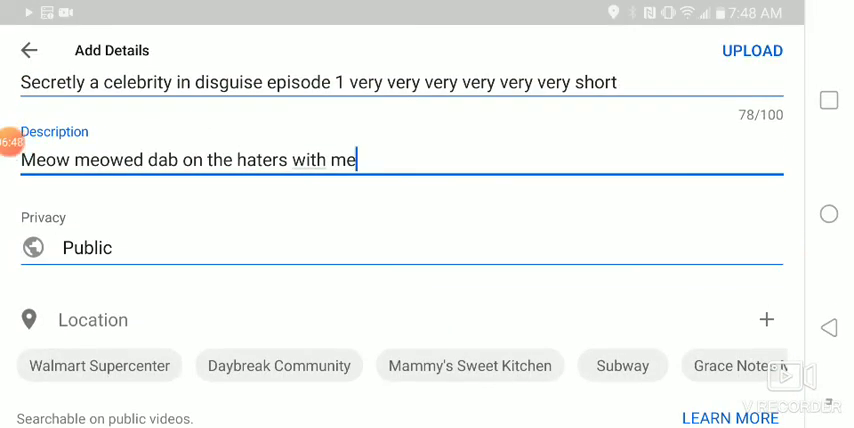
# - Open the Privacy dropdown and keep the video set to Public
pyautogui.click(400, 247)
pyautogui.click(400, 276)
pyautogui.scroll(5, 400, 200)
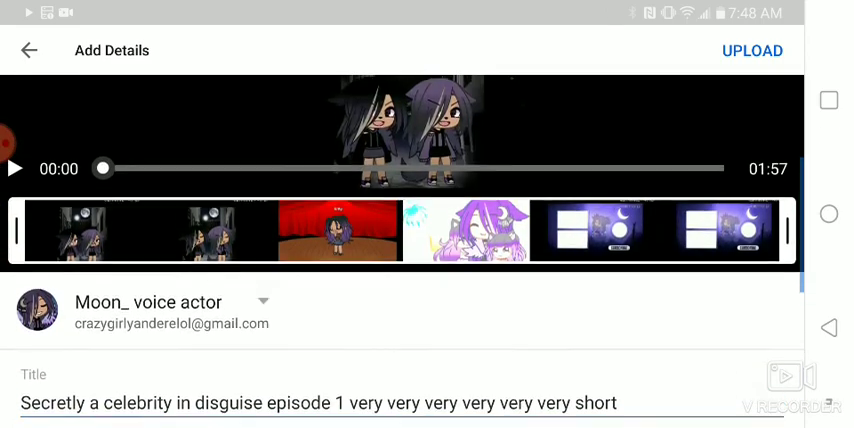
pyautogui.scroll(-2, 400, 250)
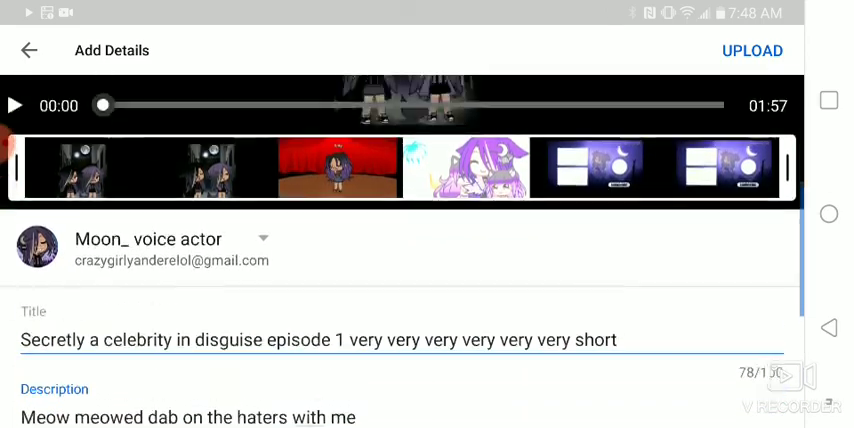
pyautogui.scroll(2, 400, 250)
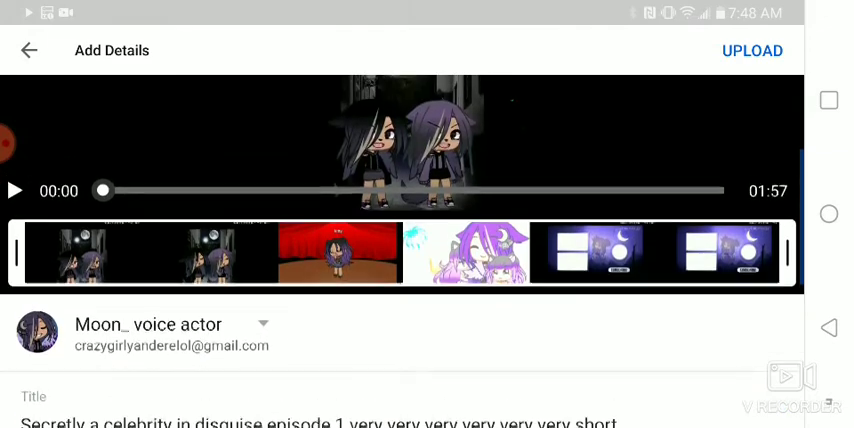
pyautogui.scroll(-1, 400, 250)
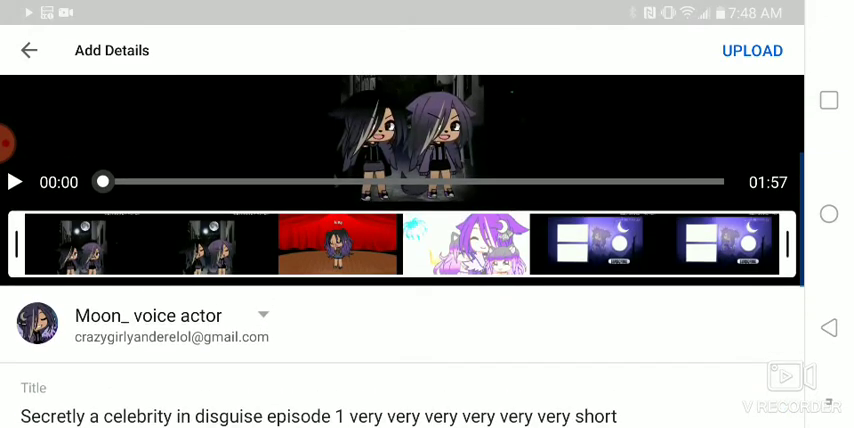
pyautogui.scroll(-3, 400, 250)
pyautogui.scroll(1, 400, 250)
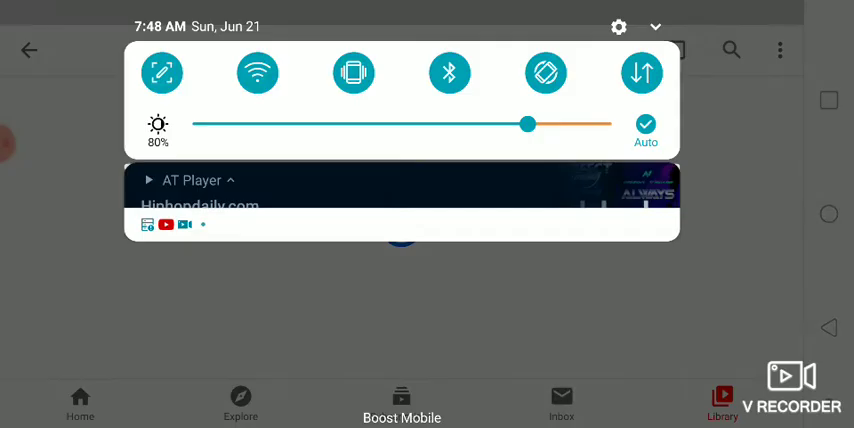
pyautogui.scroll(-3, 400, 250)
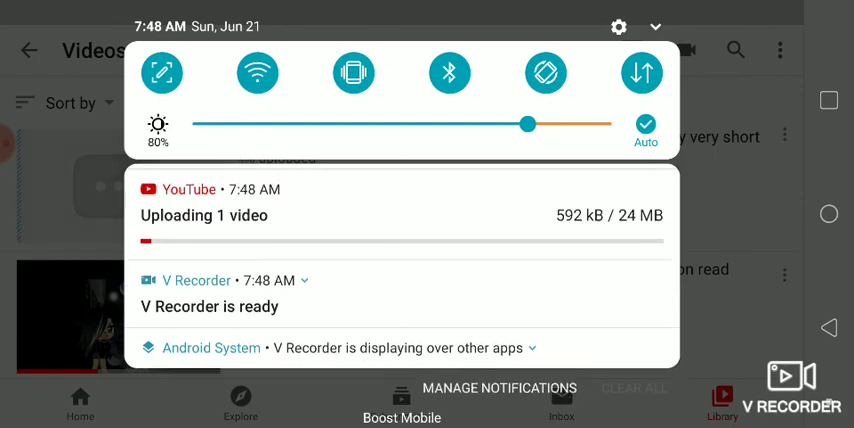
# - Close the notification shade and refresh the Videos list until episode 1 shows processing started
pyautogui.moveTo(400, 340); pyautogui.dragTo(400, 20)
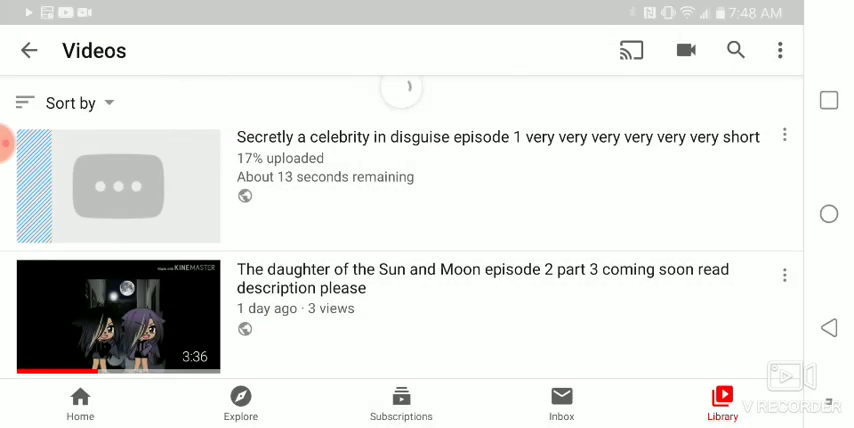
pyautogui.moveTo(400, 300); pyautogui.dragTo(400, 220)
pyautogui.moveTo(400, 150); pyautogui.dragTo(400, 250)
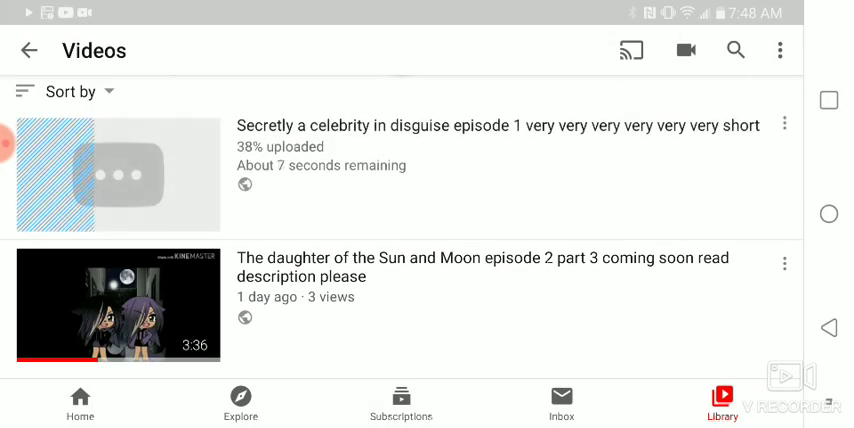
pyautogui.click(4, 140)
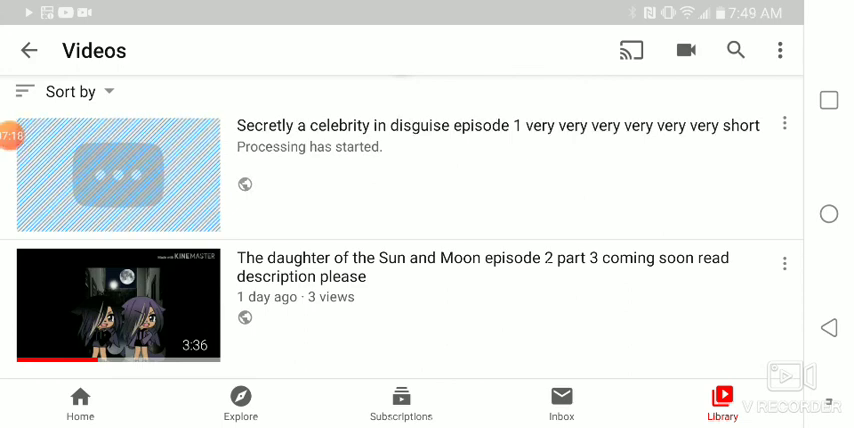
pyautogui.click(8, 134)
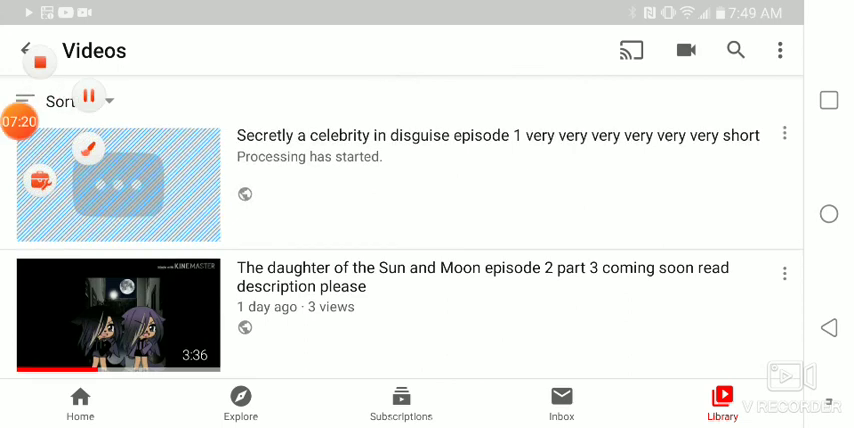